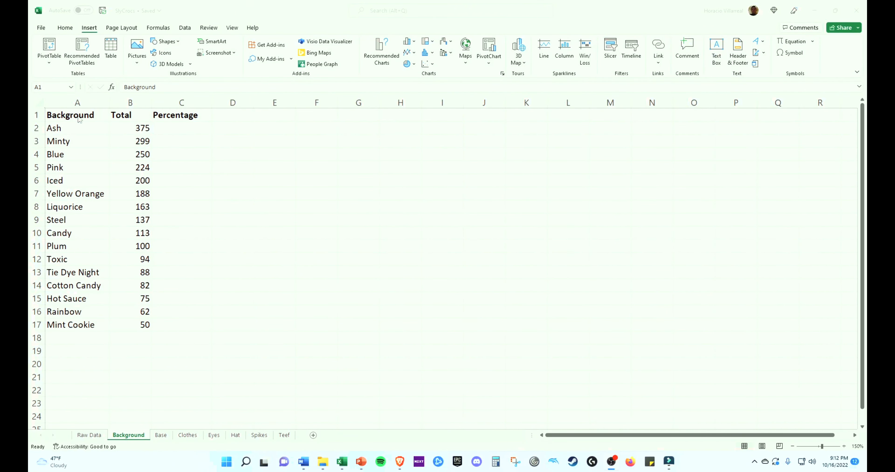
- Convert the data range A1:C17 on the Background sheet into a table with headers
left_click(89, 118)
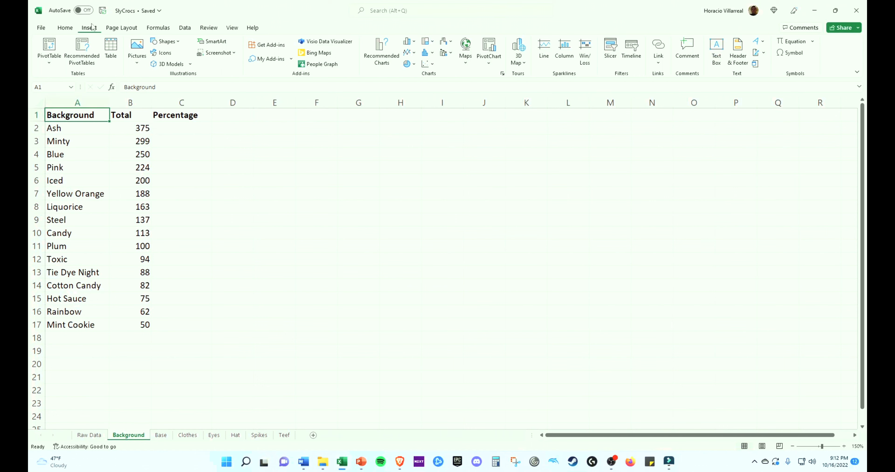
left_click(115, 58)
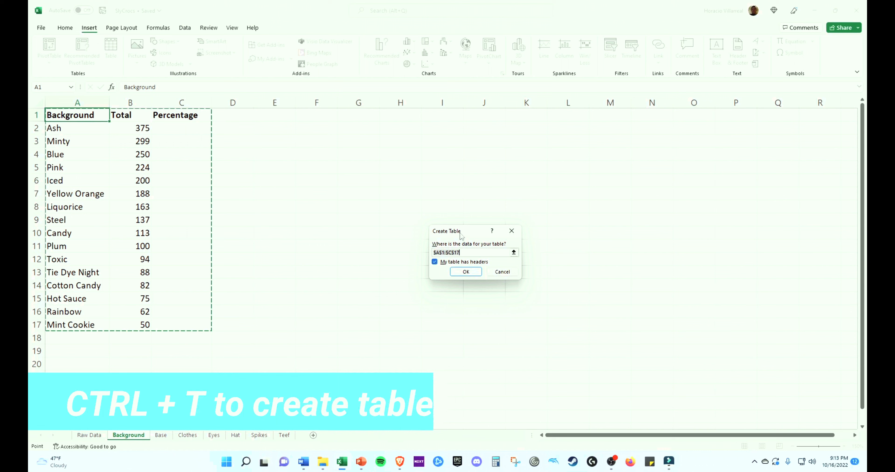
left_click_drag(462, 236, 284, 173)
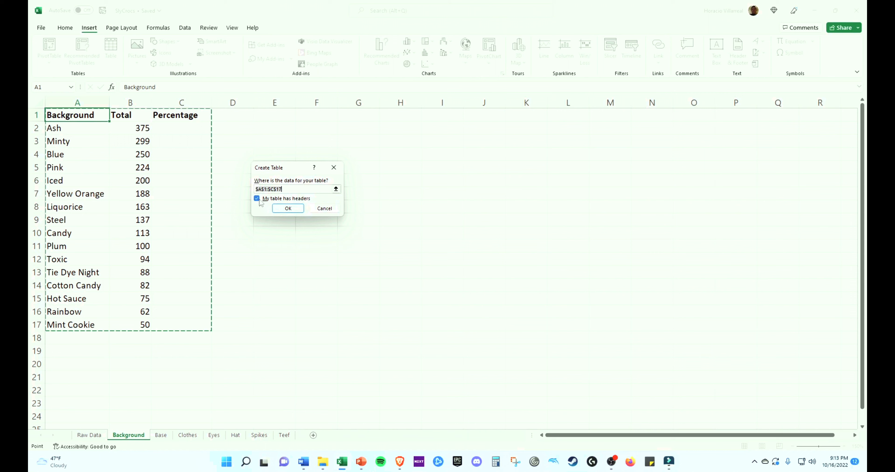
left_click(292, 210)
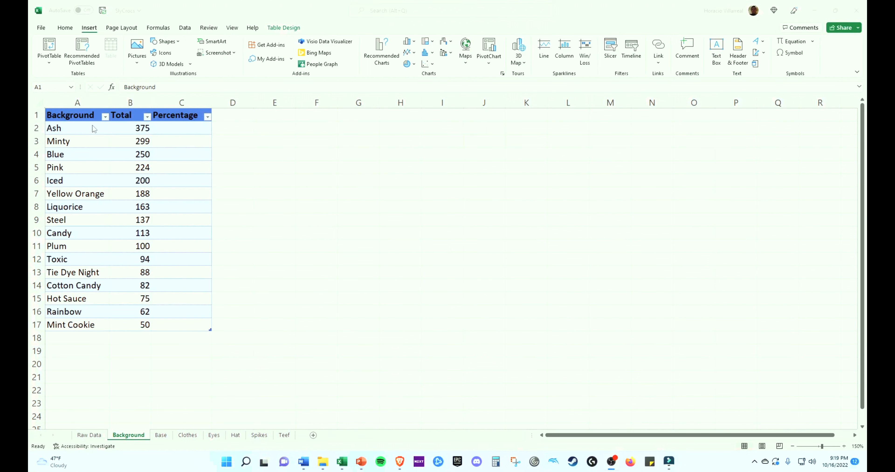
- Rename the table on the Background sheet as Background
left_click(82, 120)
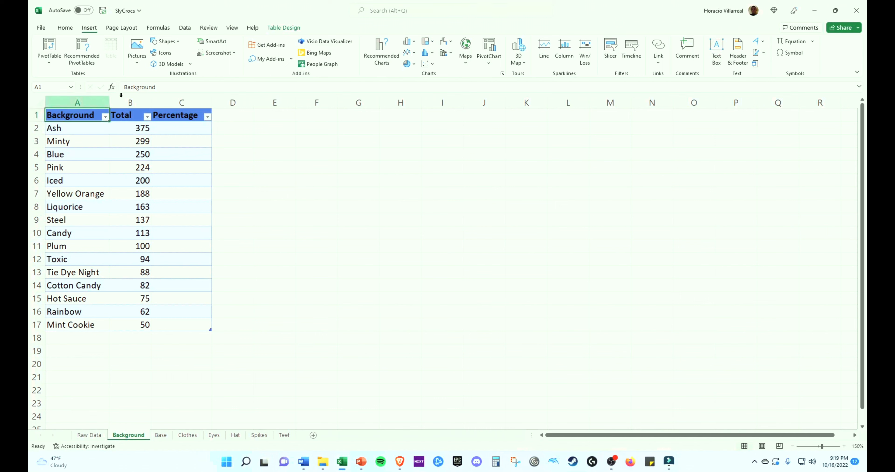
left_click(284, 28)
left_click(62, 51)
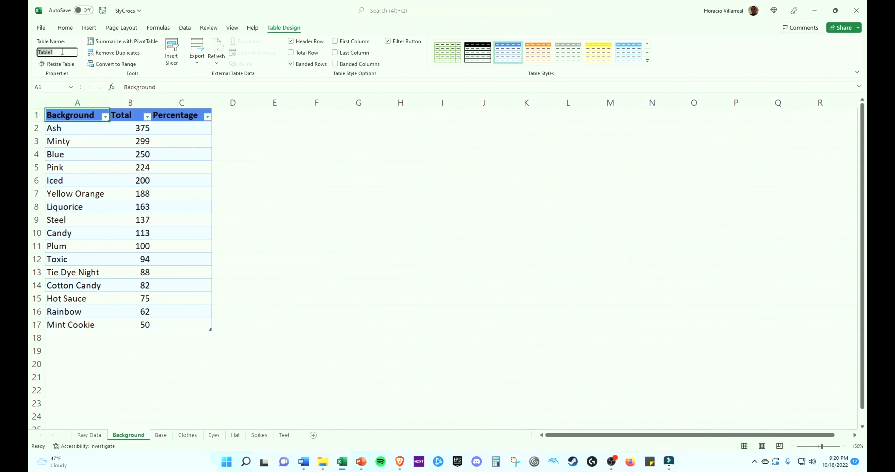
type("Background")
key("Return")
- Jump to the Spikes and Clothes tables by their names to view their data
left_click(71, 88)
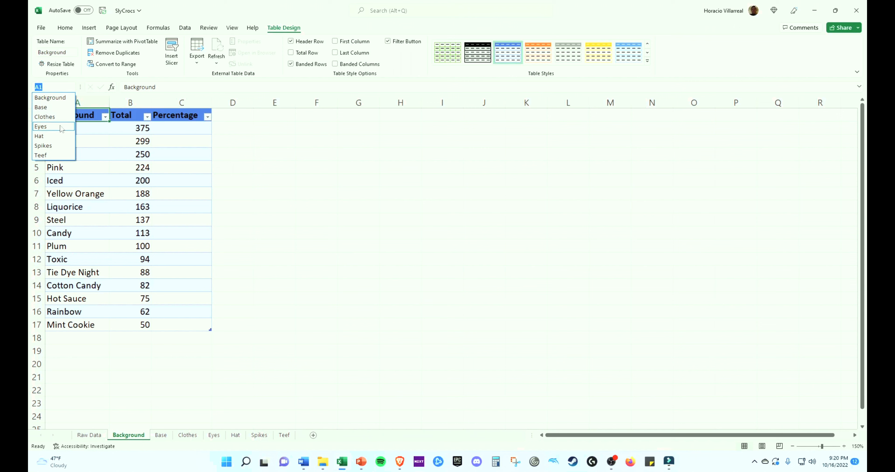
left_click(56, 147)
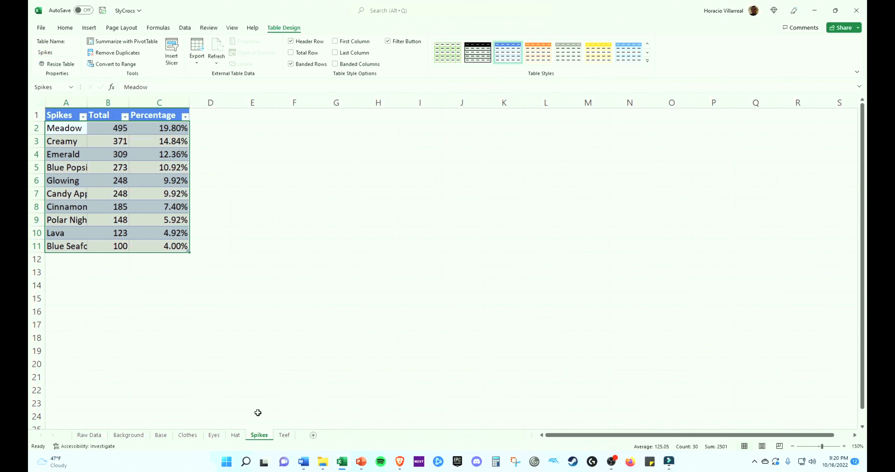
left_click(73, 114)
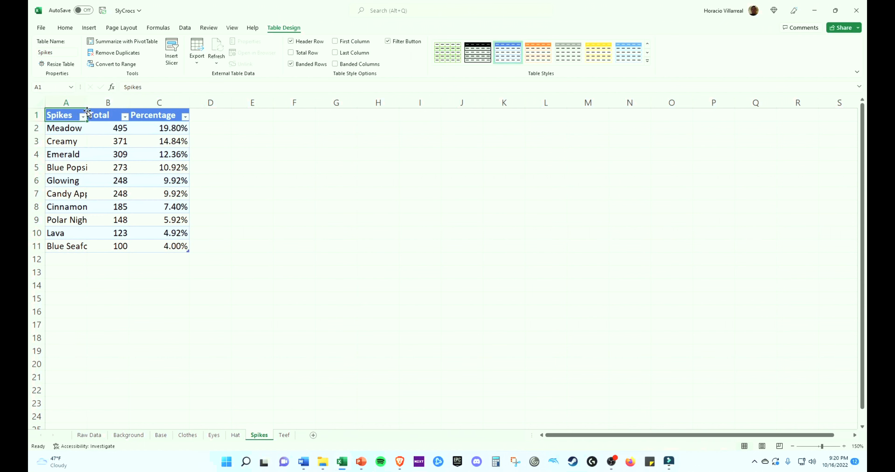
left_click(72, 87)
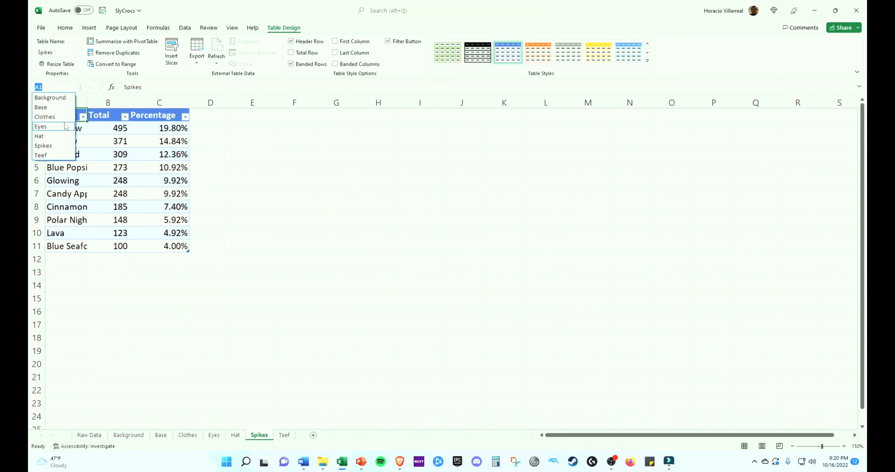
left_click(55, 116)
scroll(69, 125, "up", 1)
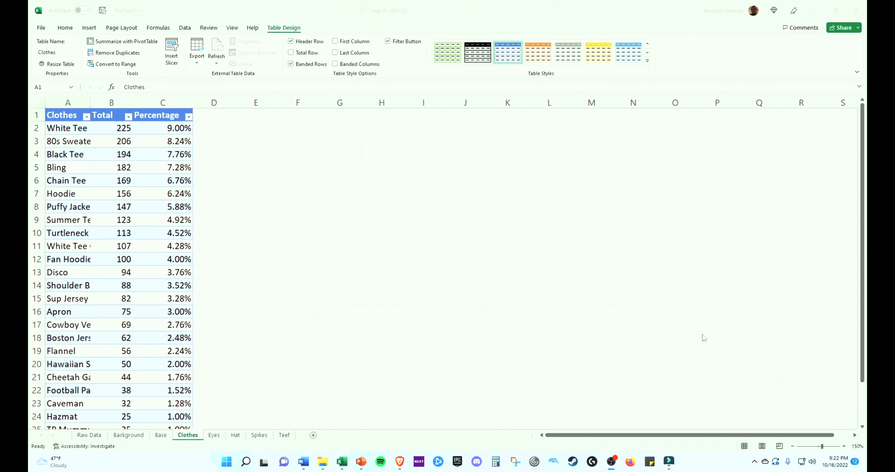
left_click(136, 435)
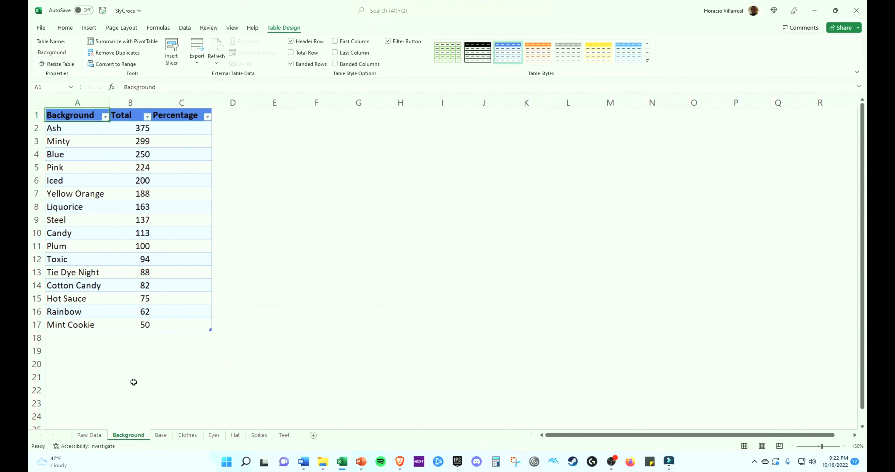
left_click(180, 130)
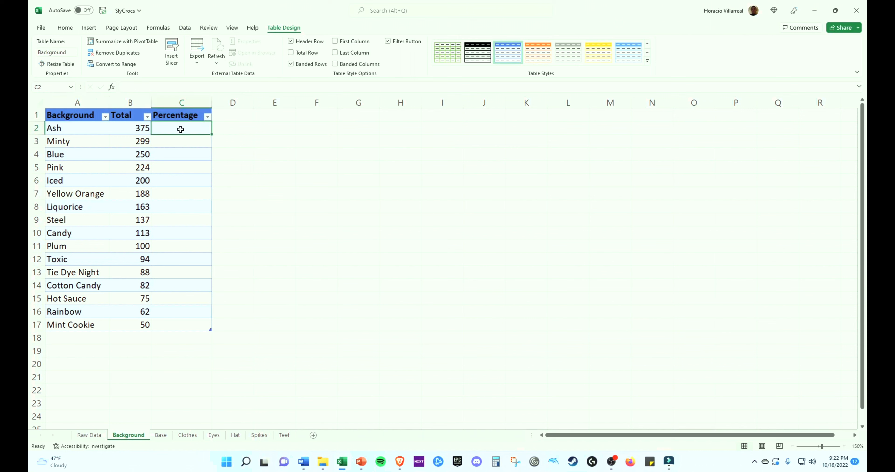
type("=")
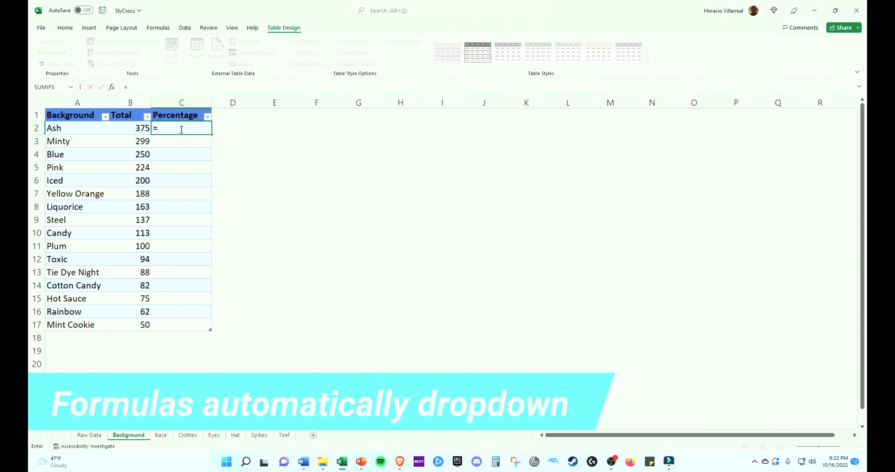
key("Left")
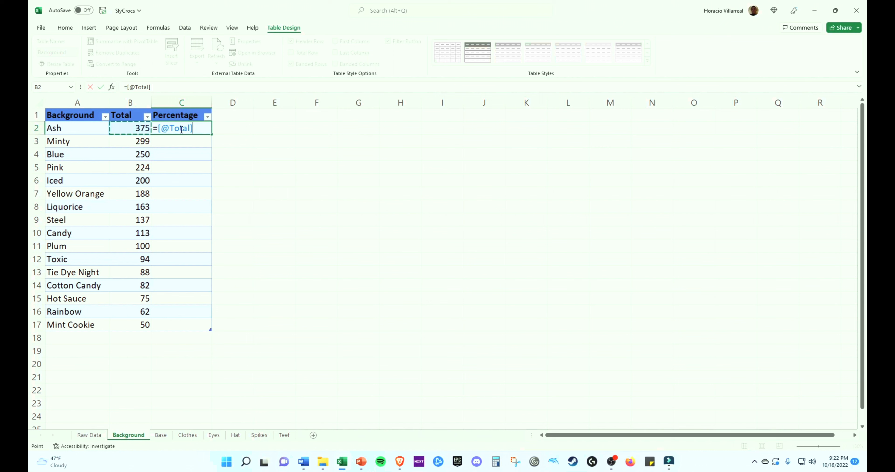
type("/2500")
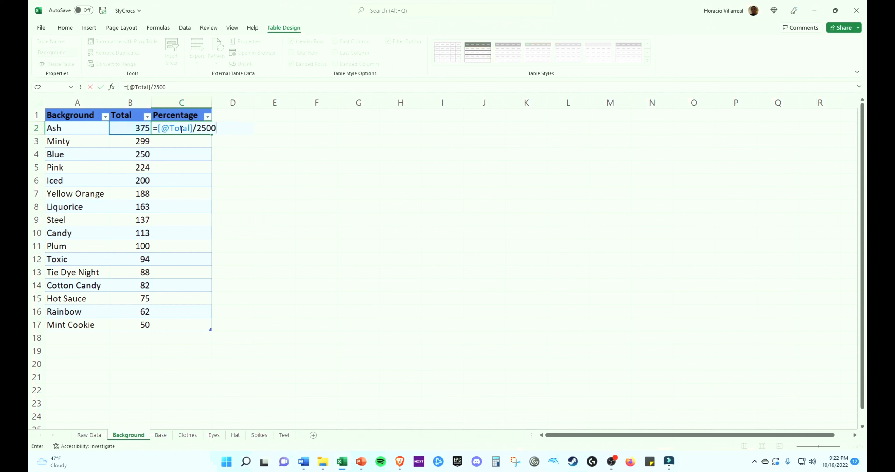
key("Return")
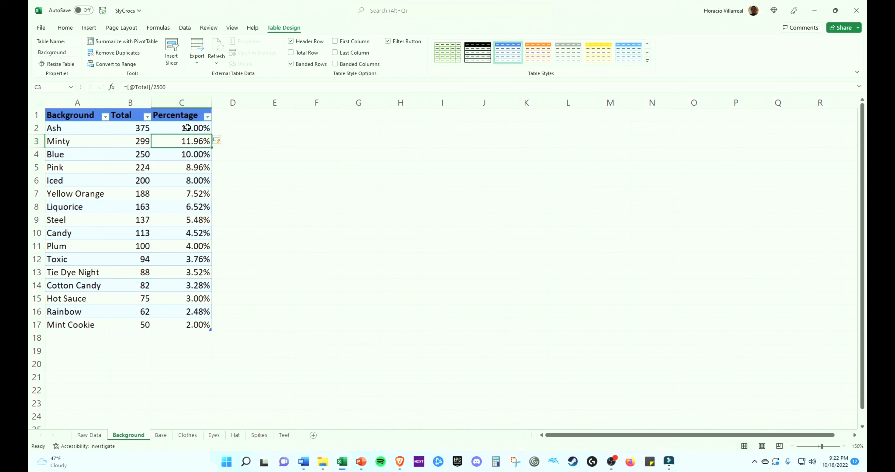
left_click(188, 127)
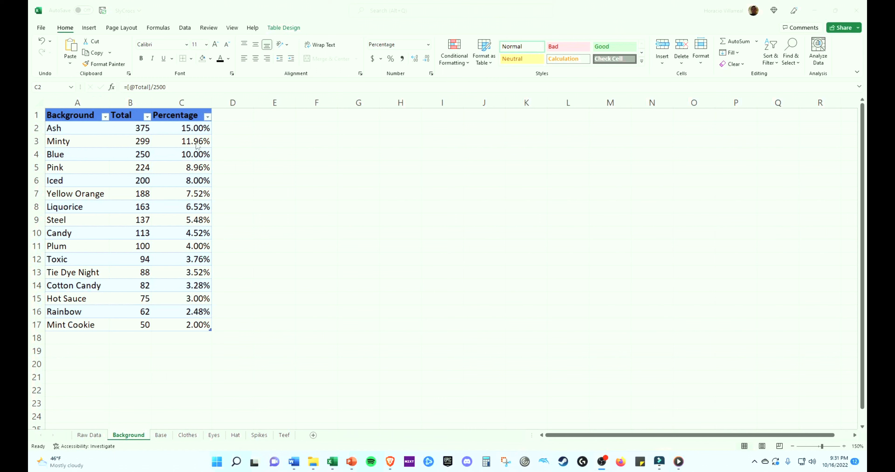
- Select the Ash row within the table from C2, and the Percentage column's data from C3
left_click(197, 128)
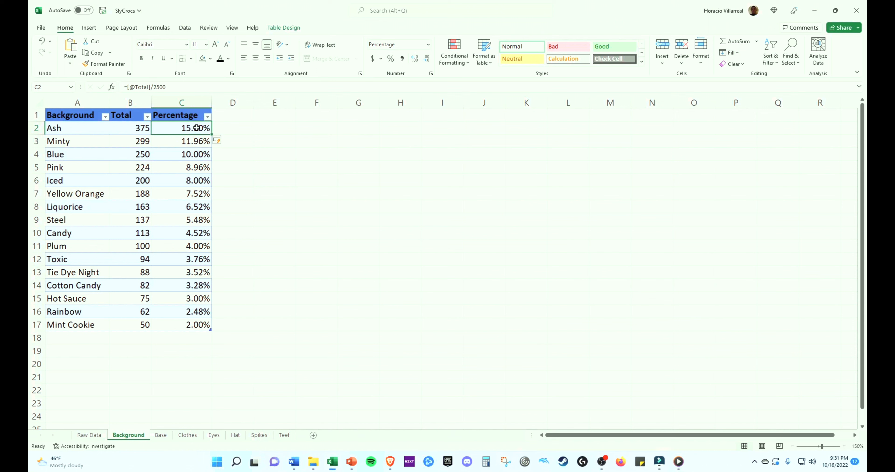
key("shift+space")
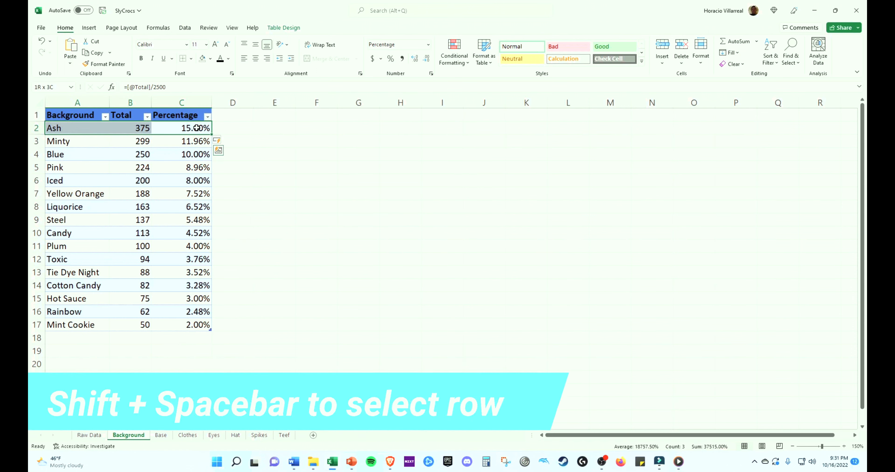
key("Down")
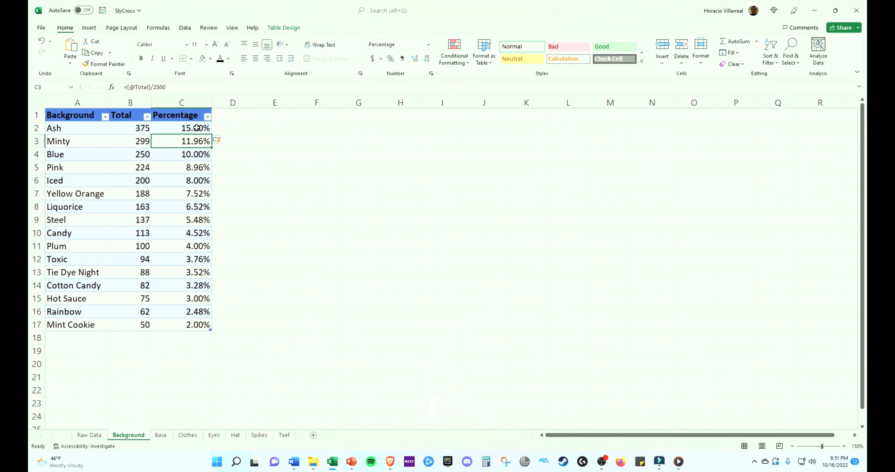
key("ctrl+space")
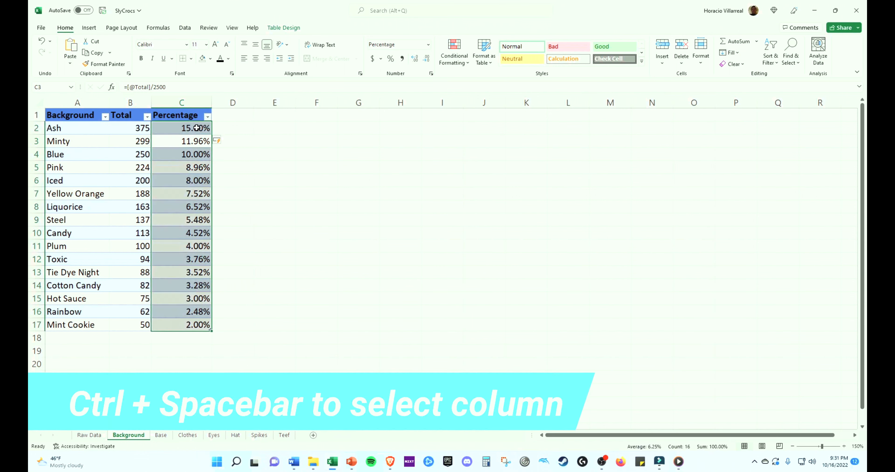
- Select the Ash table row from cell A2 and move down the first column to cell A8
key("Left")
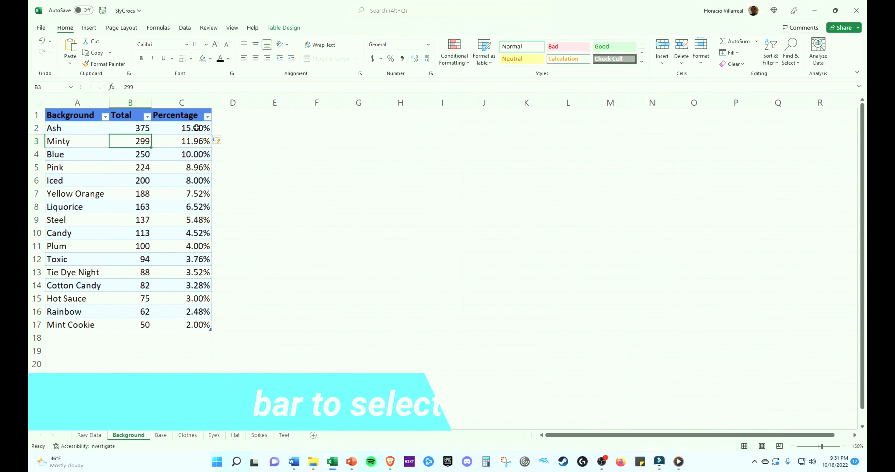
key("Up")
key("Left")
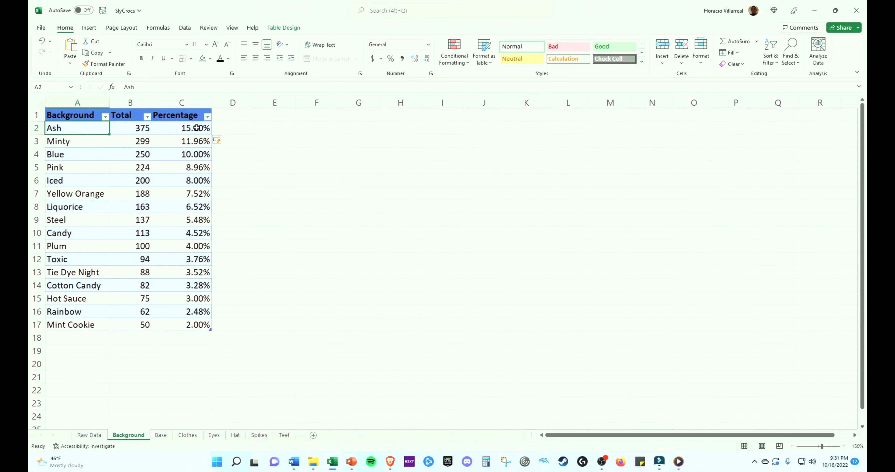
key("shift+space")
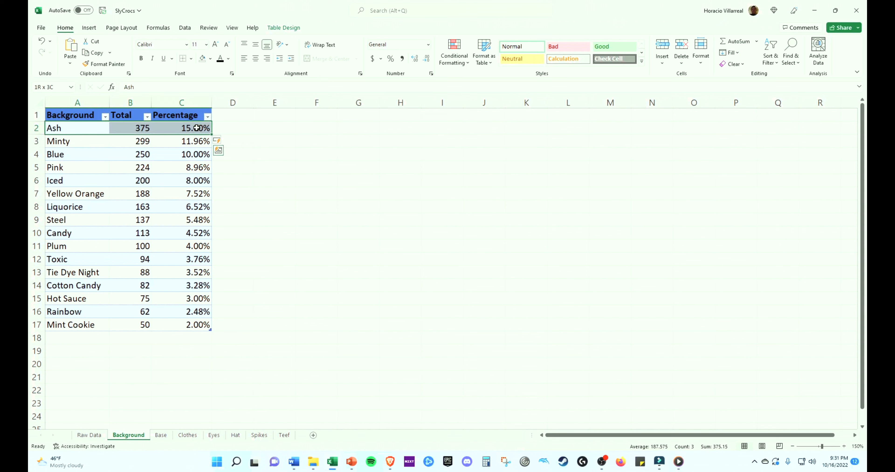
key("Down")
key("Down")
key("Down")
key("Down")
key("Down")
key("Down")
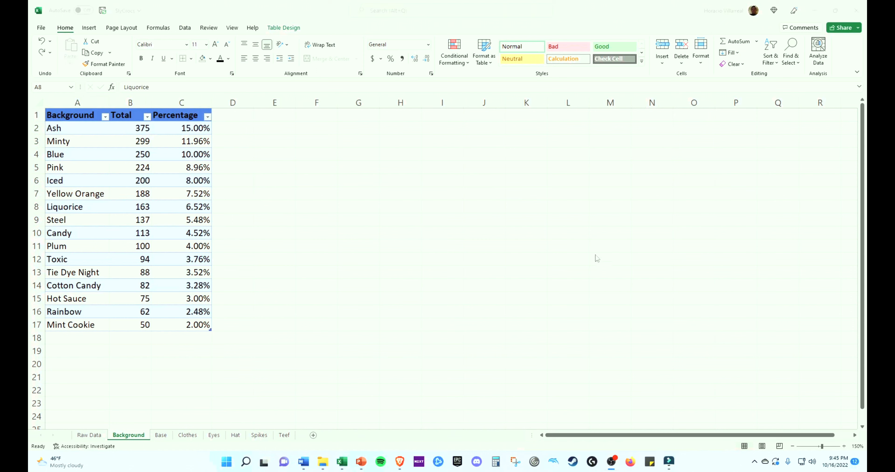
- Select the Percentage column including its header and try to move it within the table
left_click(187, 113)
left_click(189, 109)
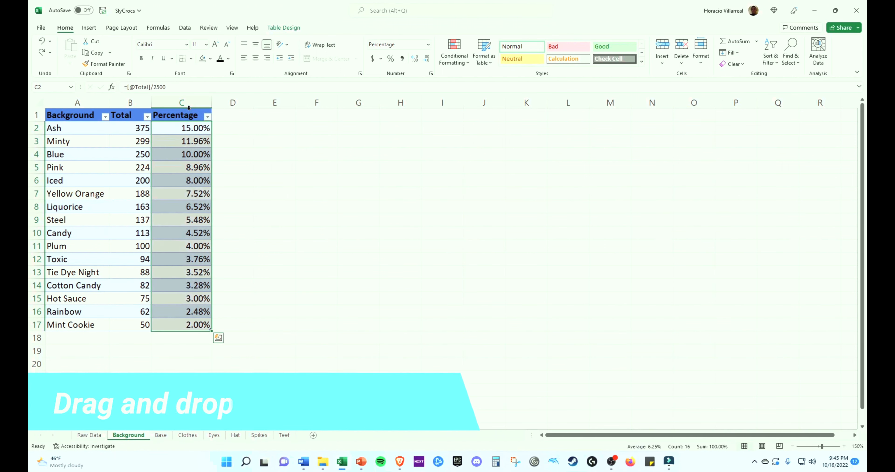
left_click(189, 110)
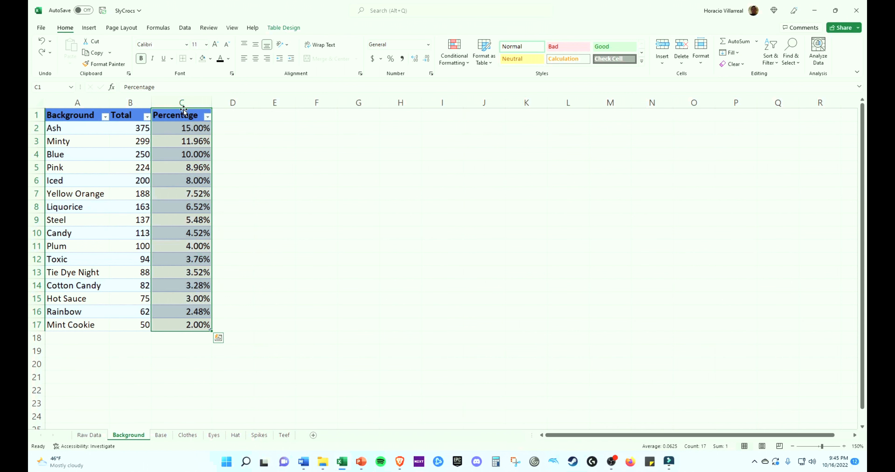
left_click(184, 110)
double_click(184, 110)
left_click_drag(184, 109, 201, 118)
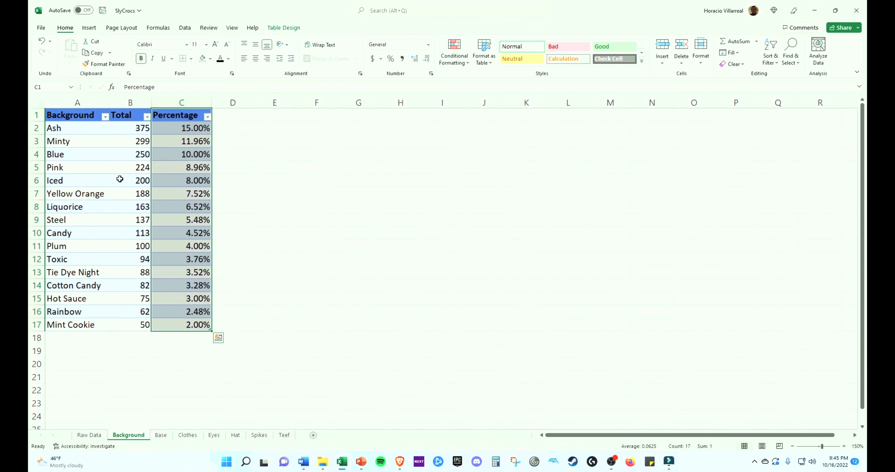
left_click(183, 121)
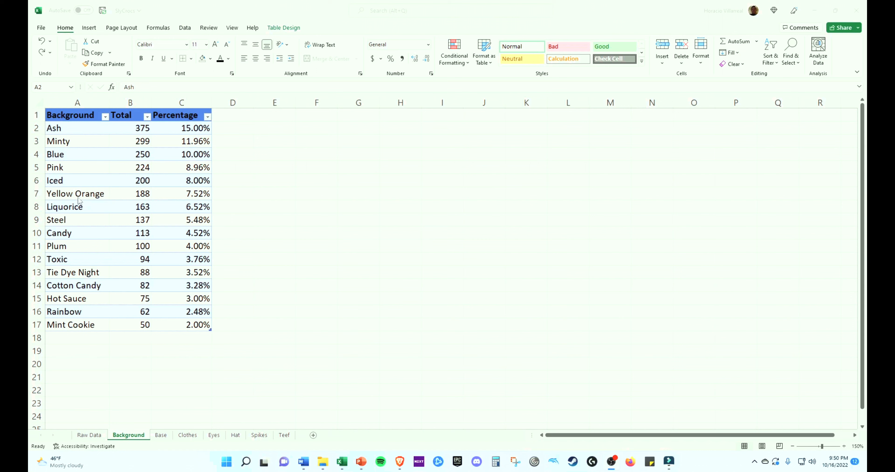
- Apply the yellow table style with banded rows to the Background table
left_click(86, 133)
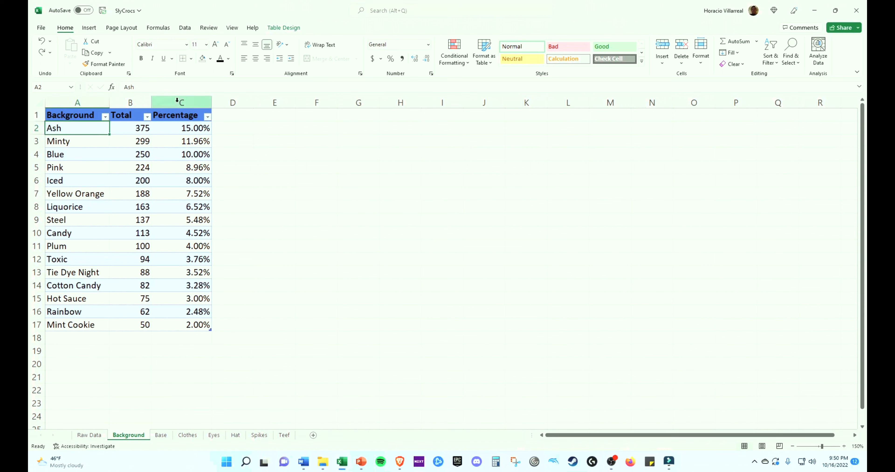
left_click(290, 28)
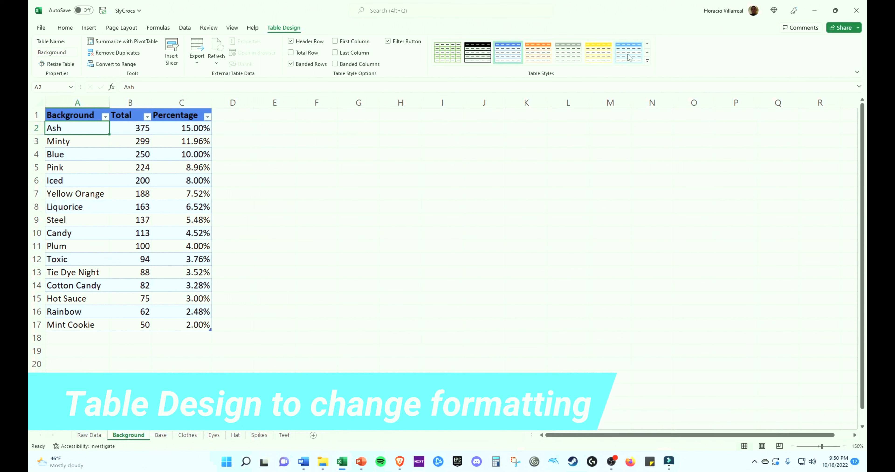
left_click(598, 54)
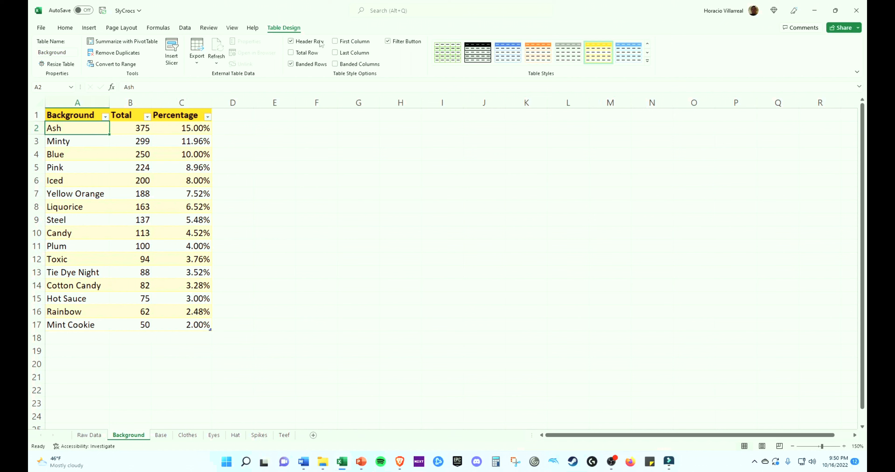
- Toggle the Background table's header row, banded rows and total row, returning each option to its original setting
left_click(308, 45)
left_click(308, 44)
left_click(313, 64)
left_click(313, 65)
left_click(309, 53)
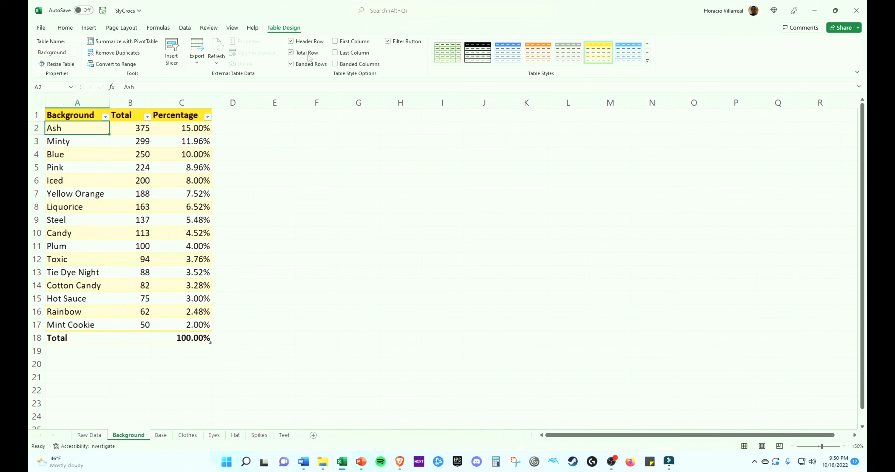
left_click(309, 55)
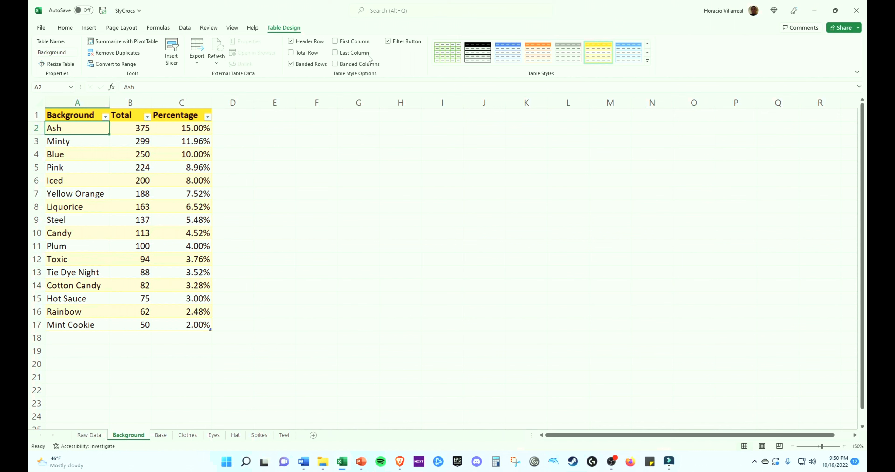
- Toggle the Background table's first-column emphasis, banded columns and filter buttons, returning each option to its original setting
left_click(357, 46)
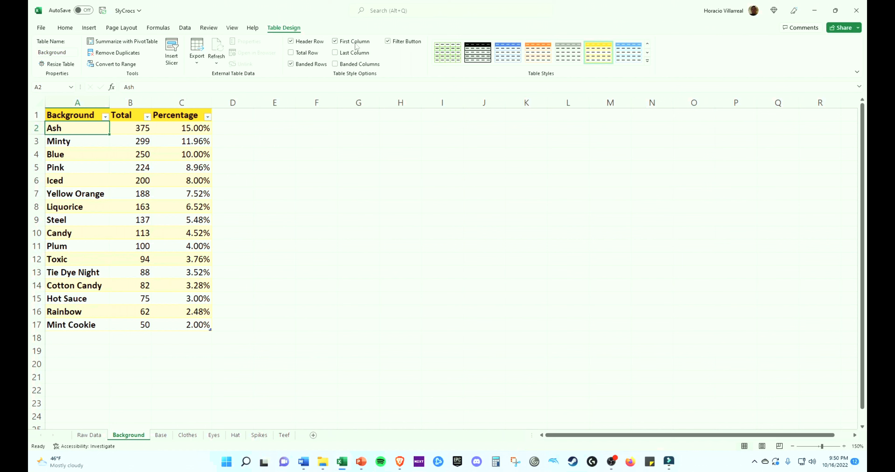
left_click(356, 47)
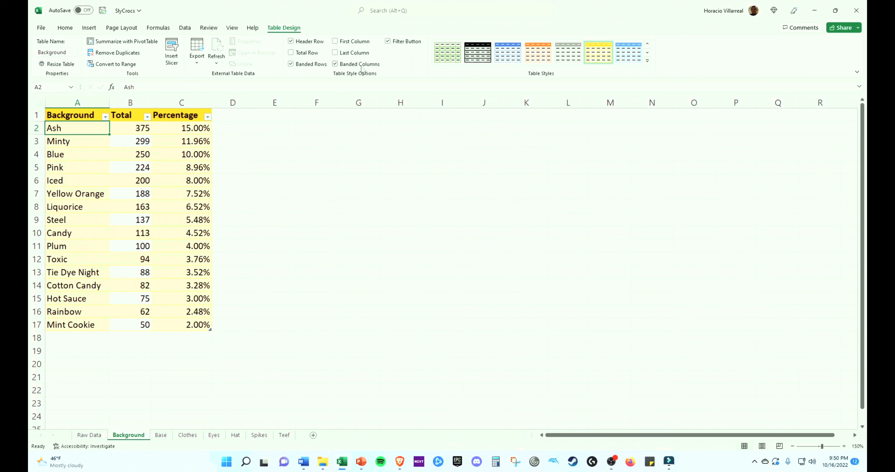
left_click(360, 65)
left_click(393, 47)
left_click(395, 46)
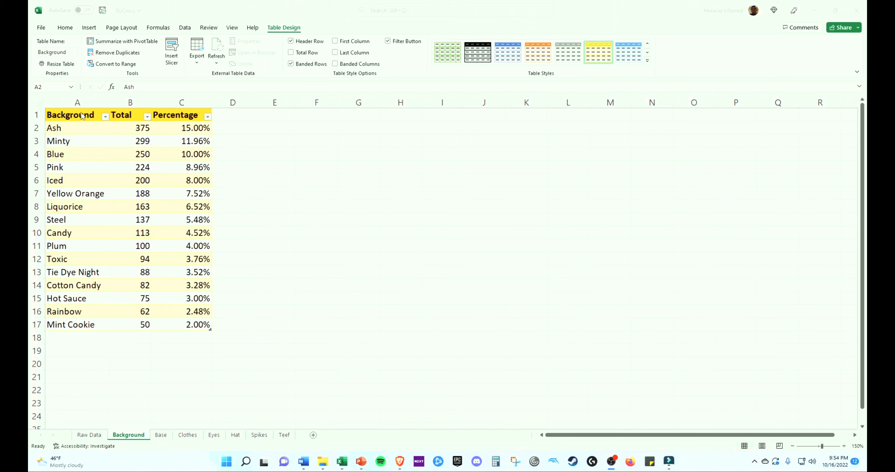
- Select cell A2 and examine how the table headers behave further down the Background table, returning to its first rows
left_click(82, 125)
scroll(115, 153, "down", 1)
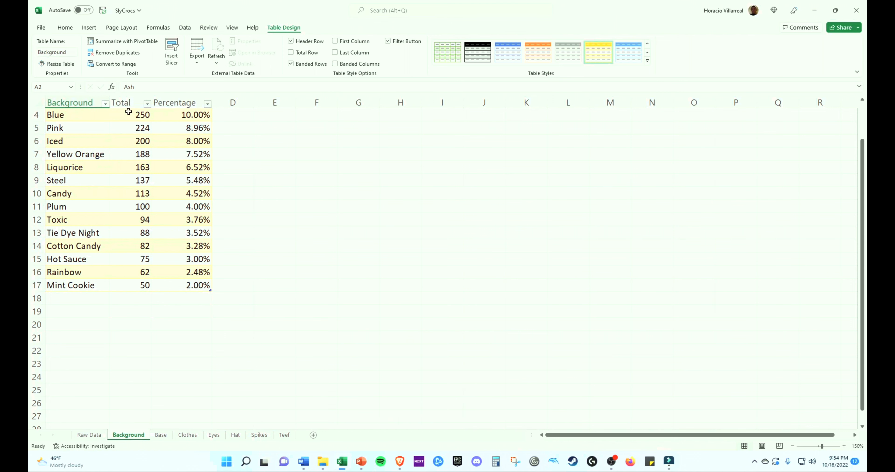
scroll(179, 144, "down", 2)
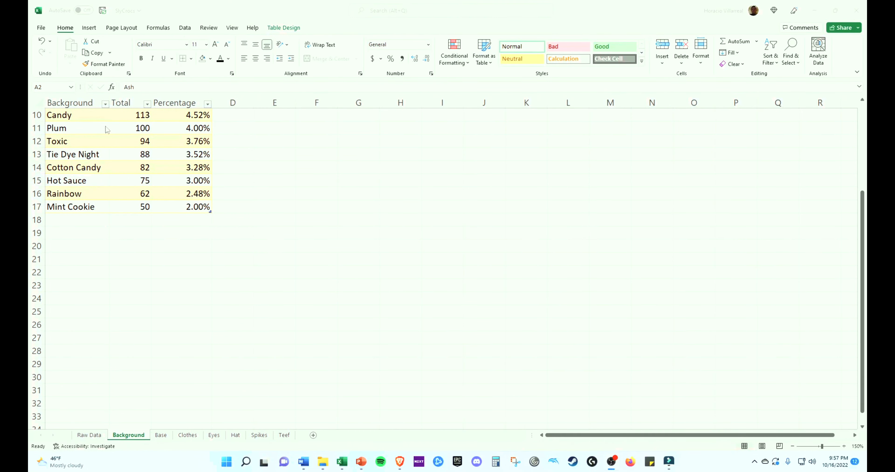
scroll(184, 150, "up", 3)
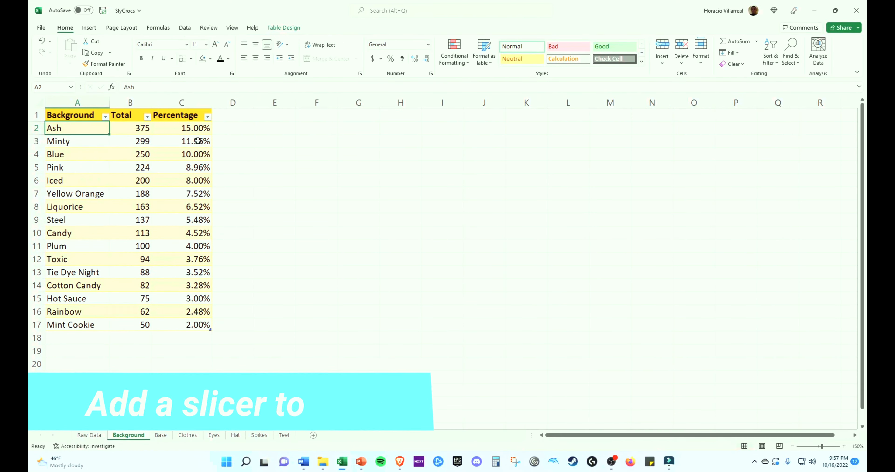
- Insert a slicer for the Background field and place it beside the table over columns F to H
left_click(284, 28)
left_click(172, 57)
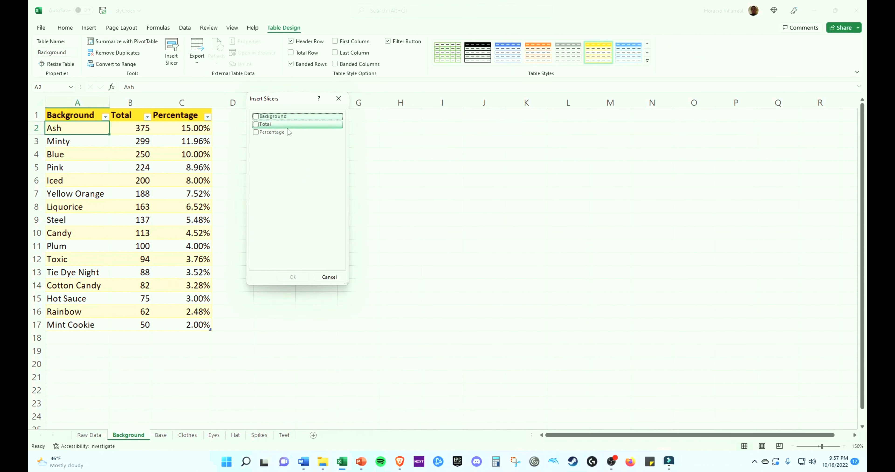
left_click(256, 117)
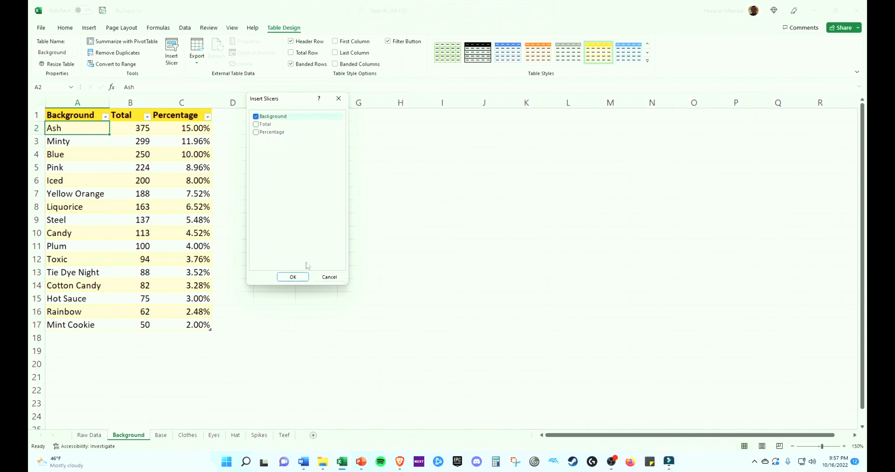
left_click(293, 277)
left_click_drag(424, 191, 320, 116)
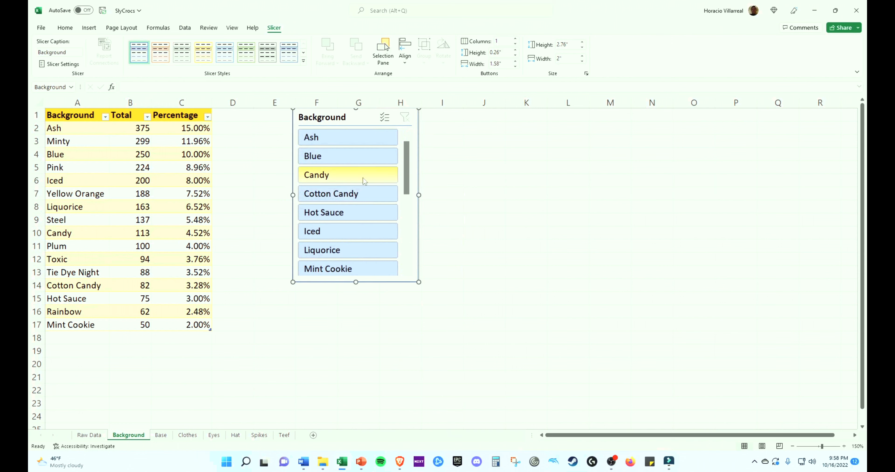
- Filter the table with the slicer by Ash and by Cotton Candy, and review the Background column's filter list without changing it
left_click(356, 145)
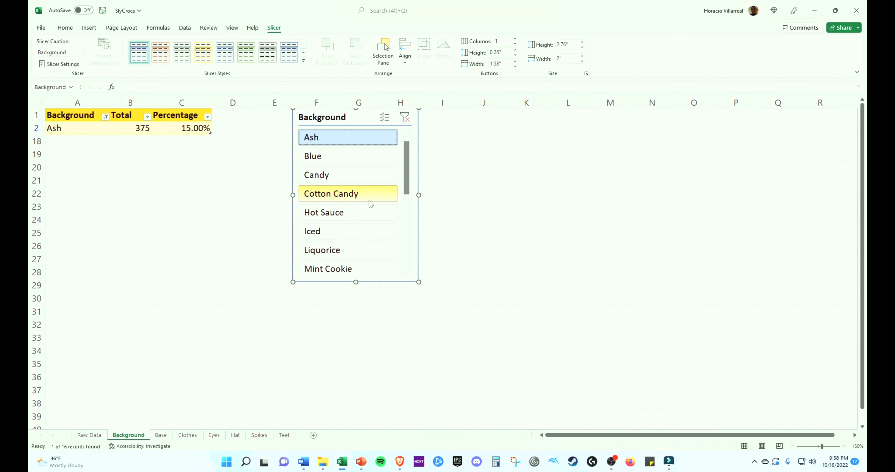
left_click(355, 201)
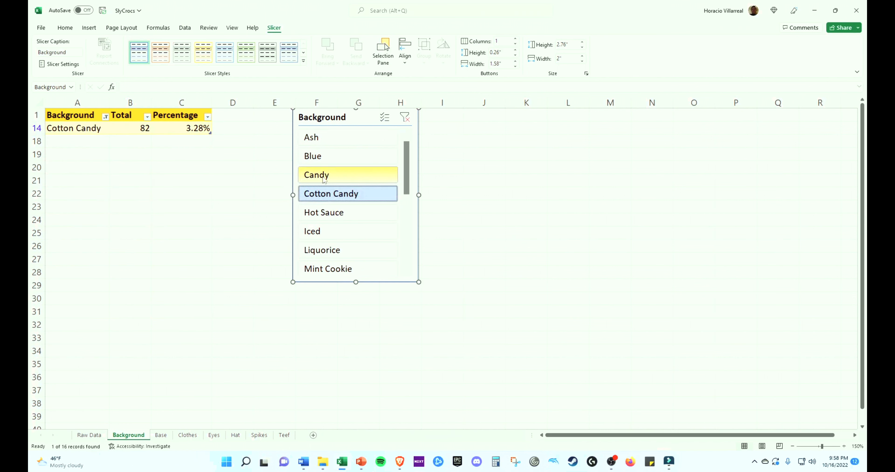
left_click(106, 118)
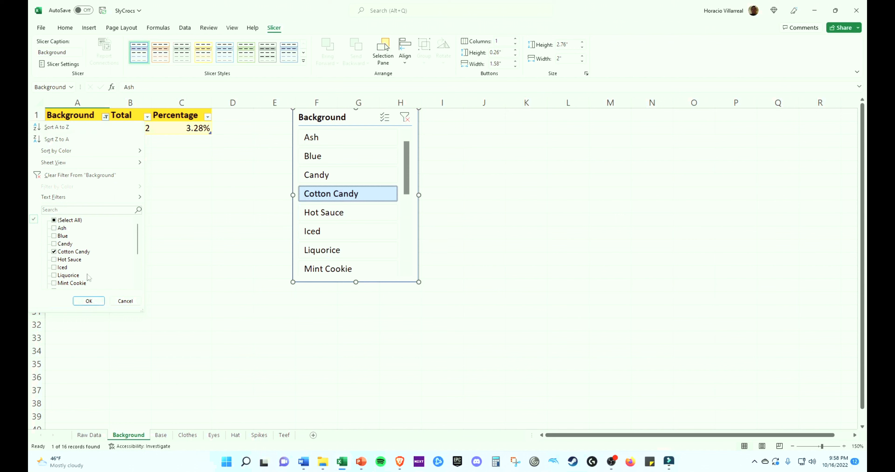
scroll(114, 287, "down", 3)
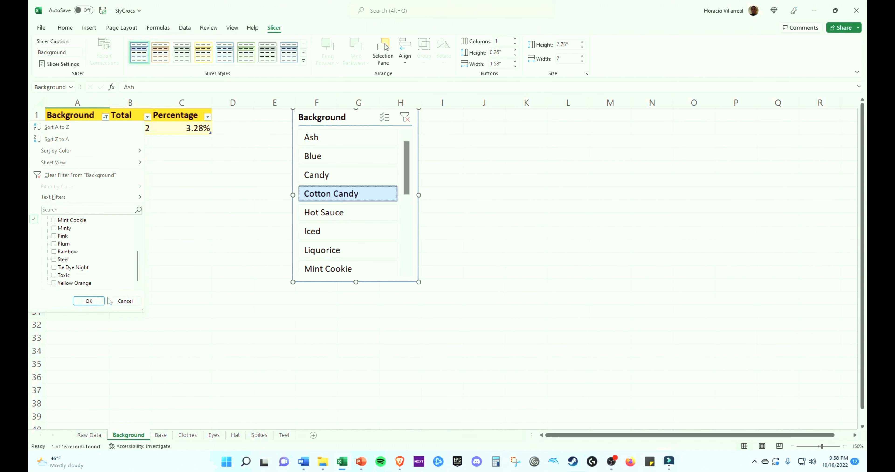
left_click(120, 303)
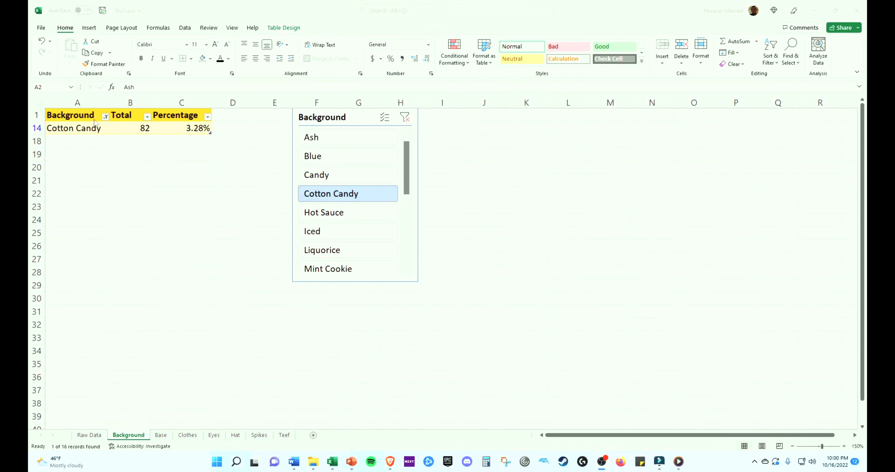
- Clear the filter from the Background column
left_click(104, 119)
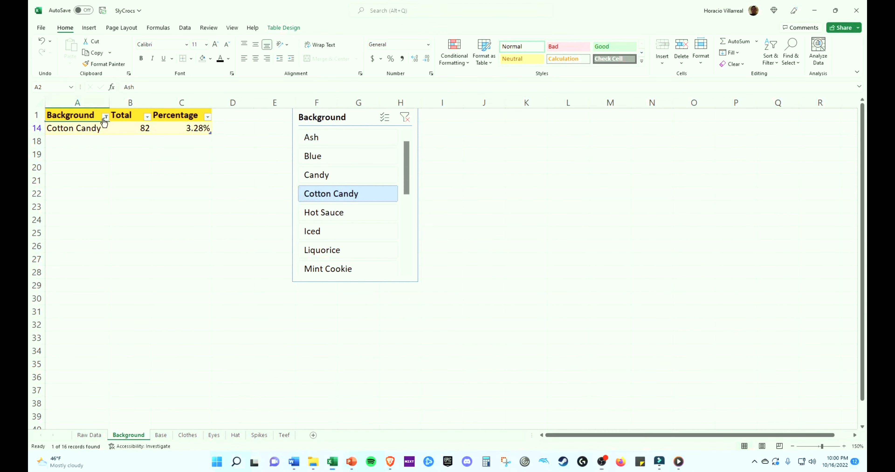
left_click(104, 120)
left_click(89, 172)
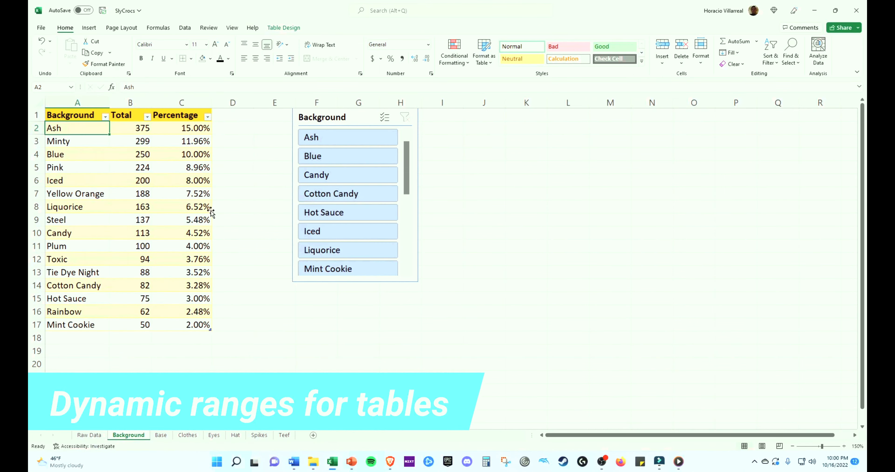
- Delete the Plum row from the Background table and undo the deletion
left_click(94, 328)
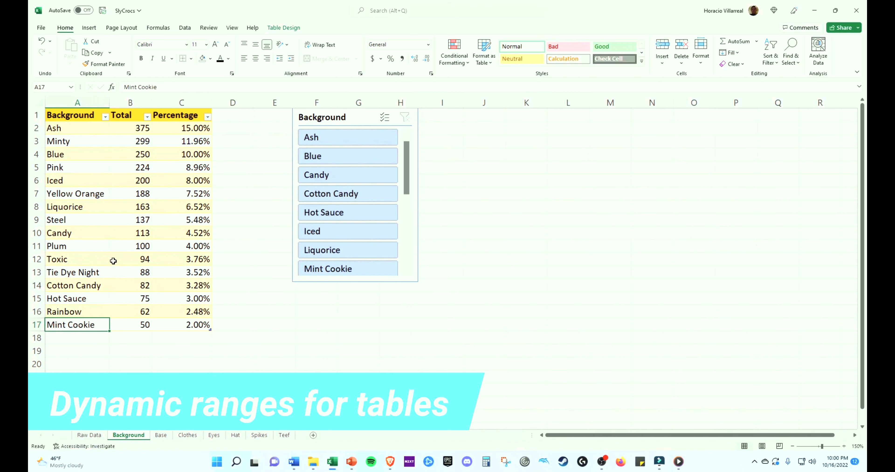
left_click(82, 243)
key("ctrl+shift+Right")
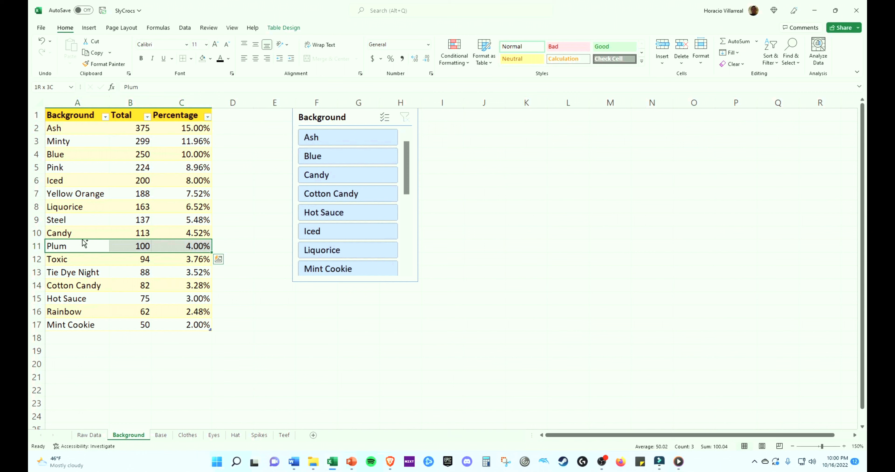
key("ctrl+minus")
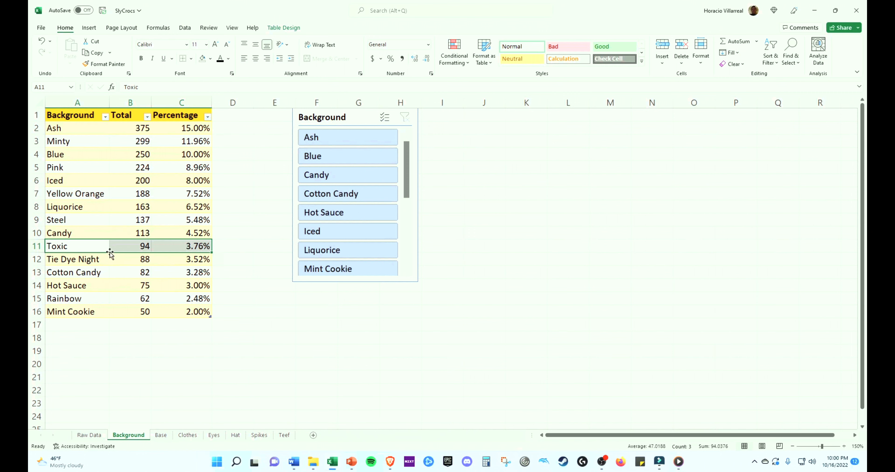
key("ctrl+z")
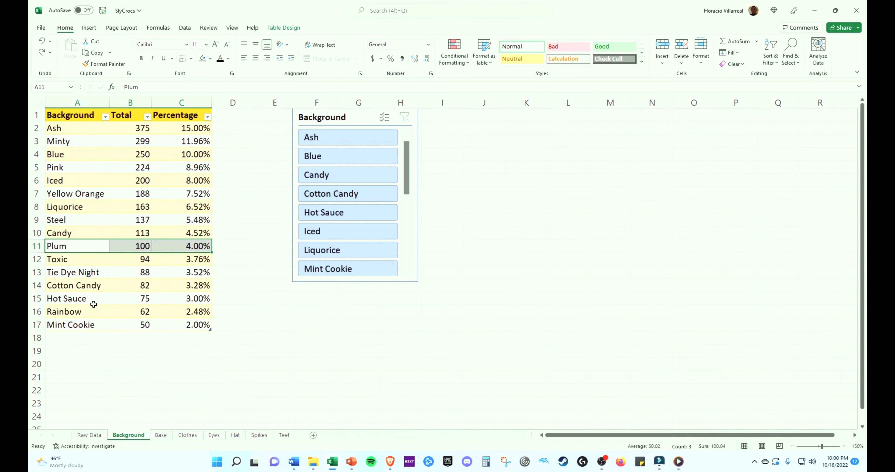
- Add a Lemon row directly below Mint Cookie in the Background table with a total of 15
left_click(75, 334)
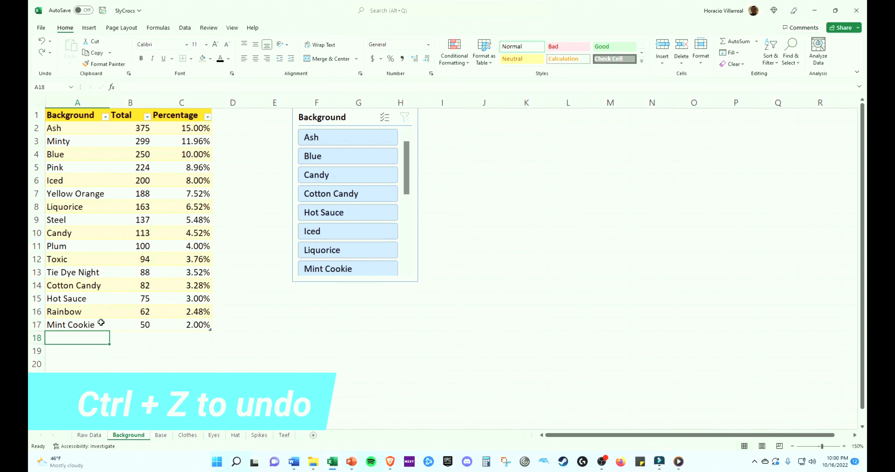
type("Lemon")
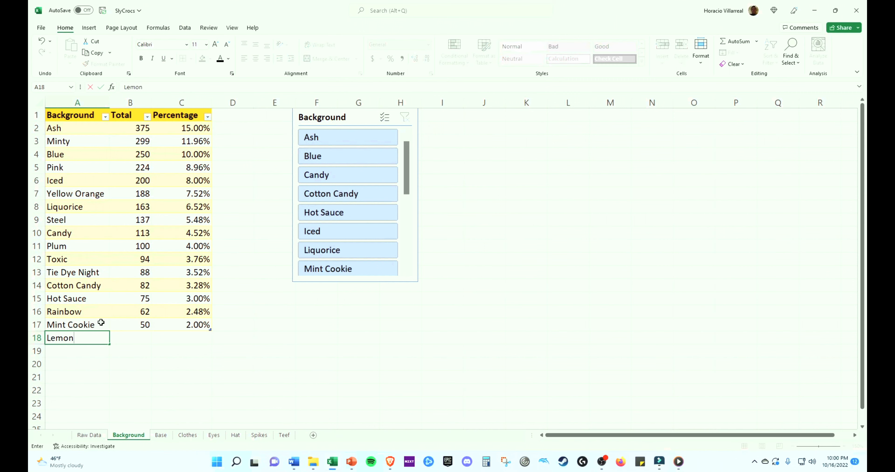
key("Return")
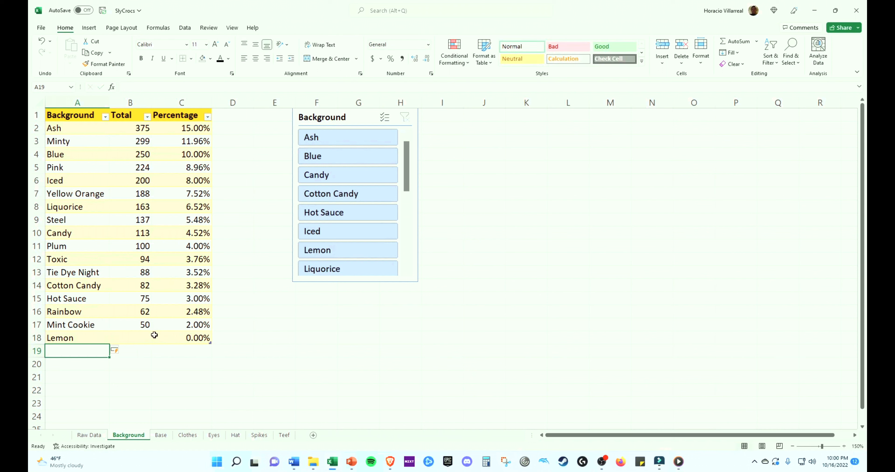
left_click(102, 338)
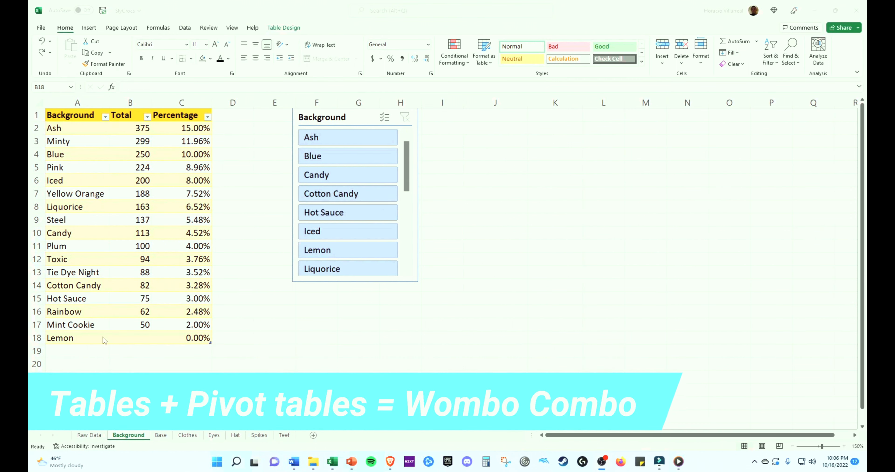
left_click(129, 333)
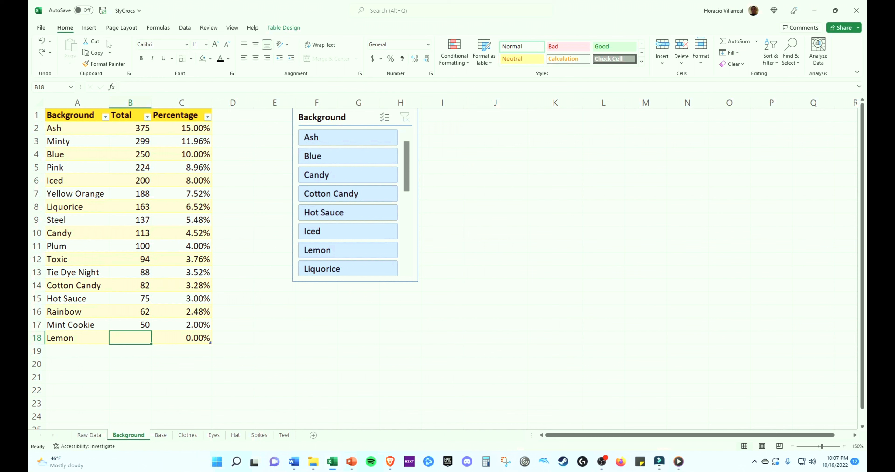
type("15")
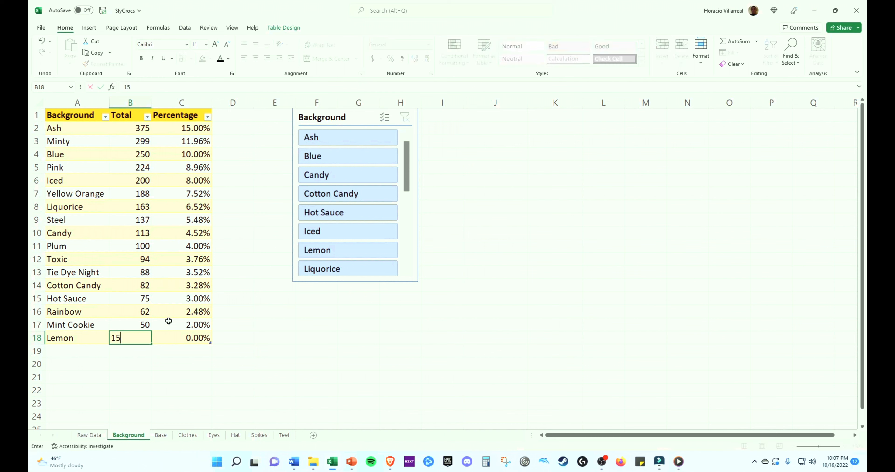
key("Return")
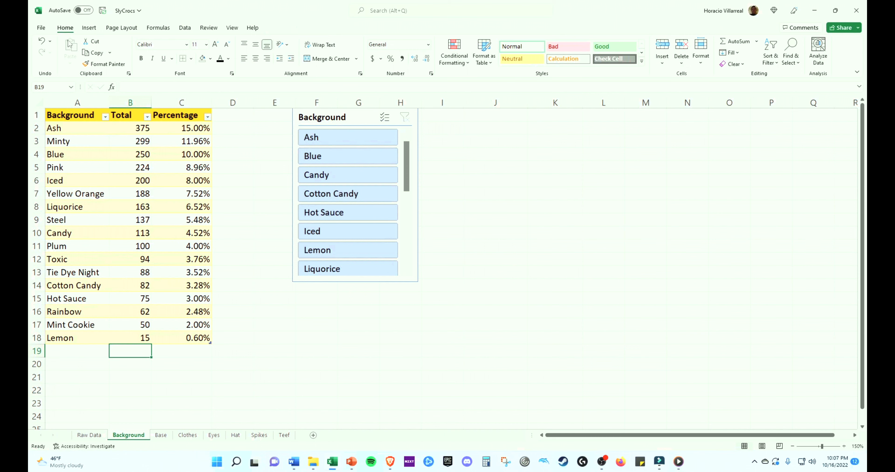
- Insert a PivotTable based on the Background table into the existing worksheet at cell J1
left_click(89, 29)
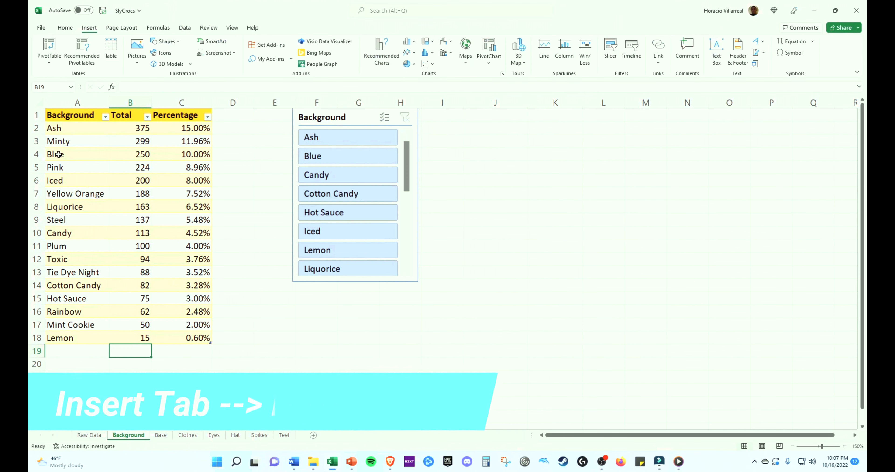
left_click(79, 128)
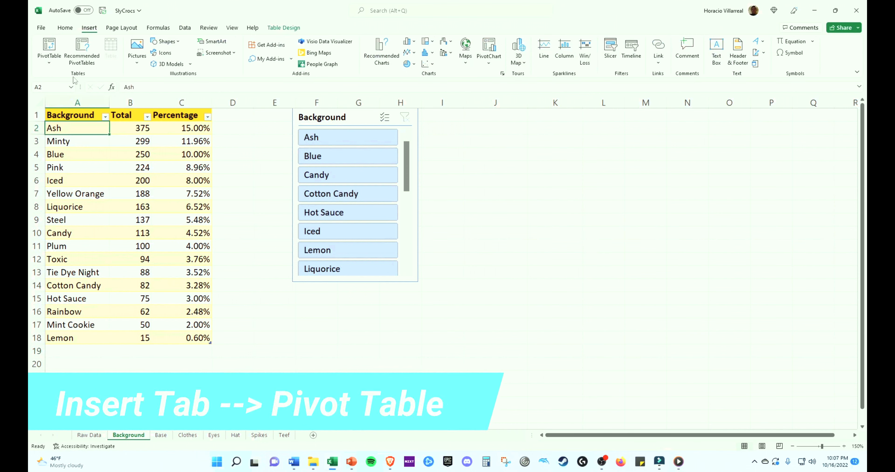
left_click(49, 47)
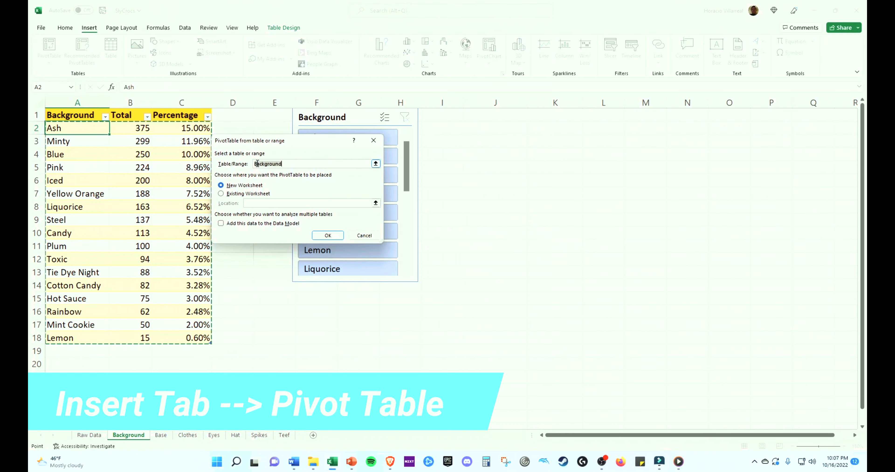
left_click(259, 195)
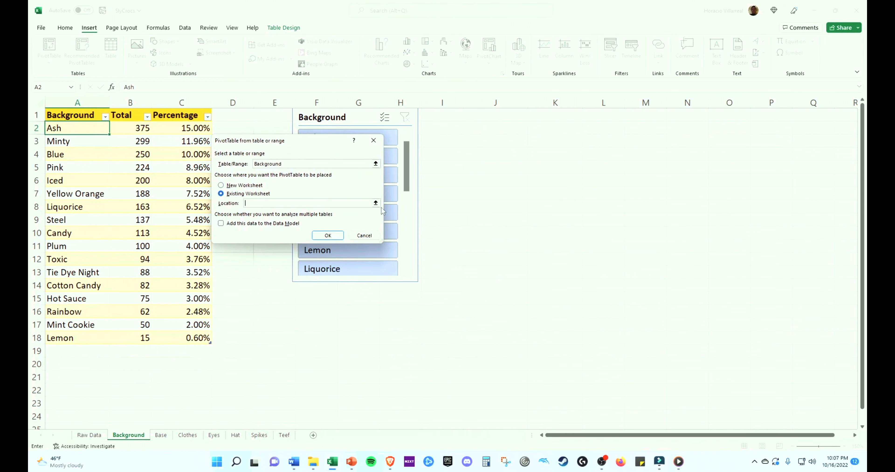
left_click(497, 115)
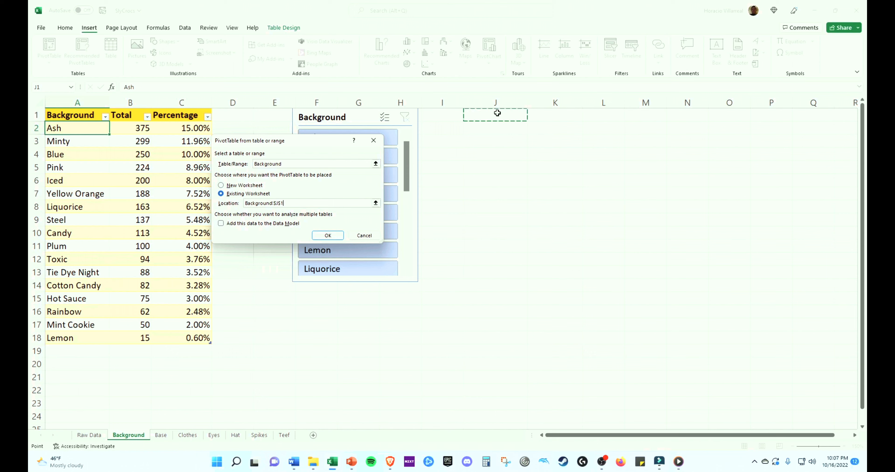
key("Return")
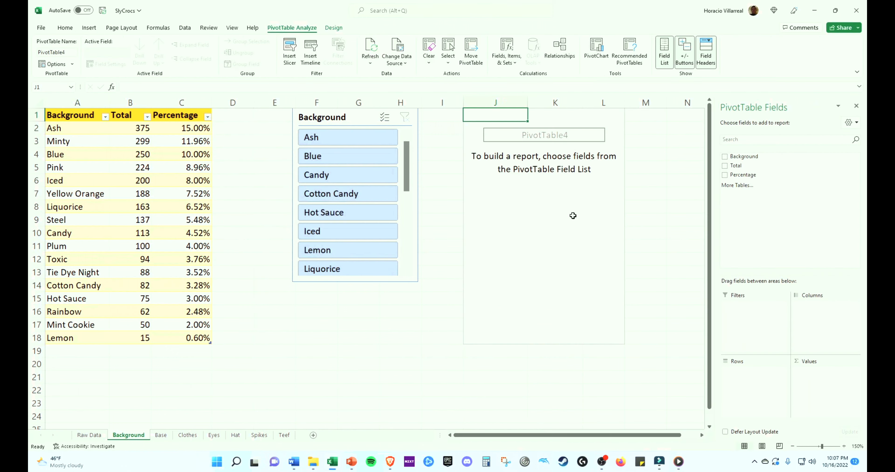
- Build the PivotTable with Background as the row field and Total as the summed value field
left_click_drag(769, 156, 763, 396)
left_click_drag(750, 167, 817, 389)
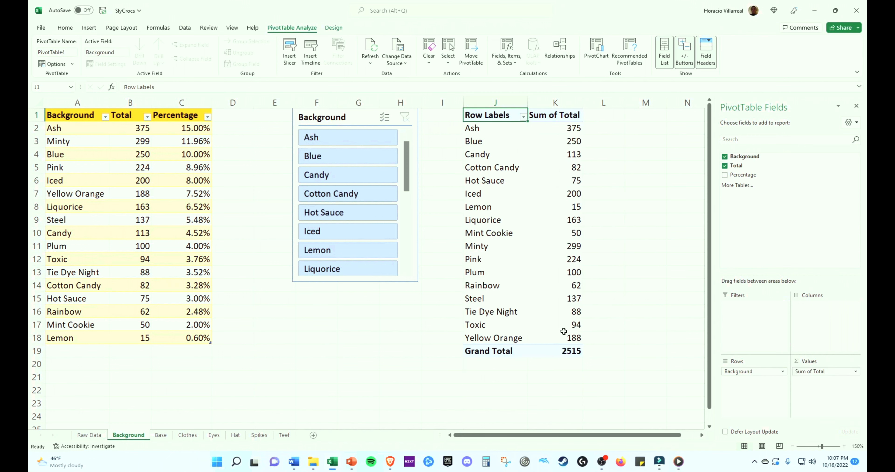
left_click(539, 194)
- Add a Diamond row directly below Lemon in the Background table with a total of 10
left_click(153, 293)
left_click(82, 349)
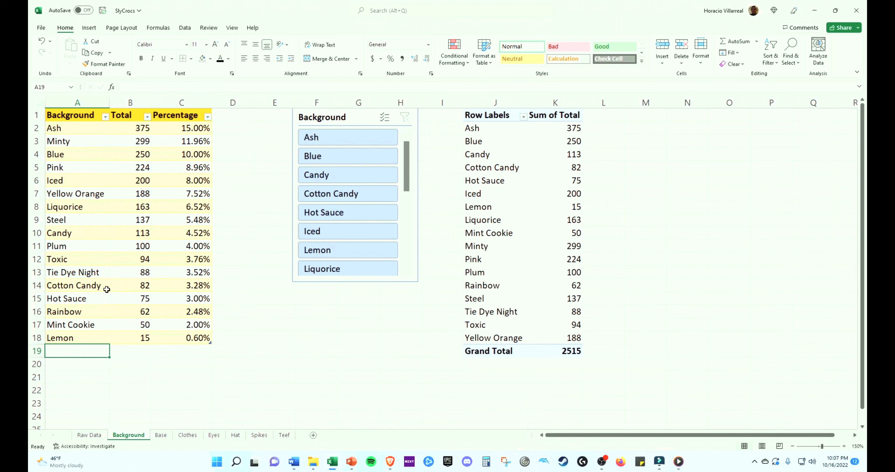
type("Diamond")
key("Tab")
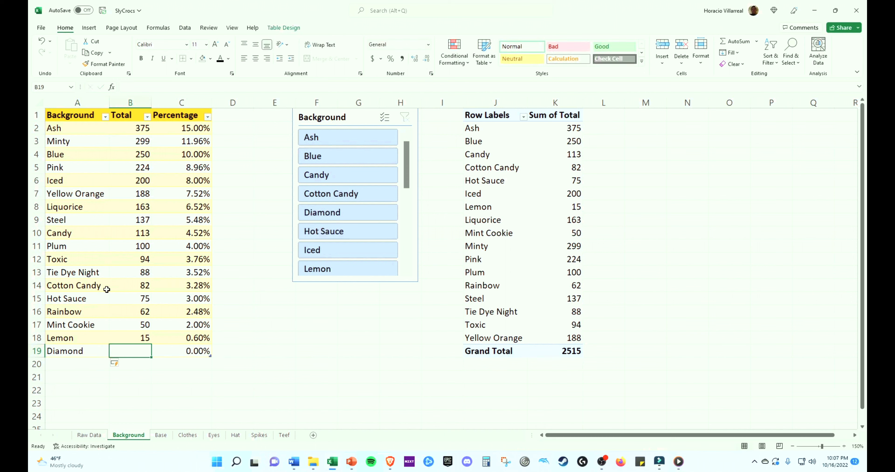
type("10")
key("Return")
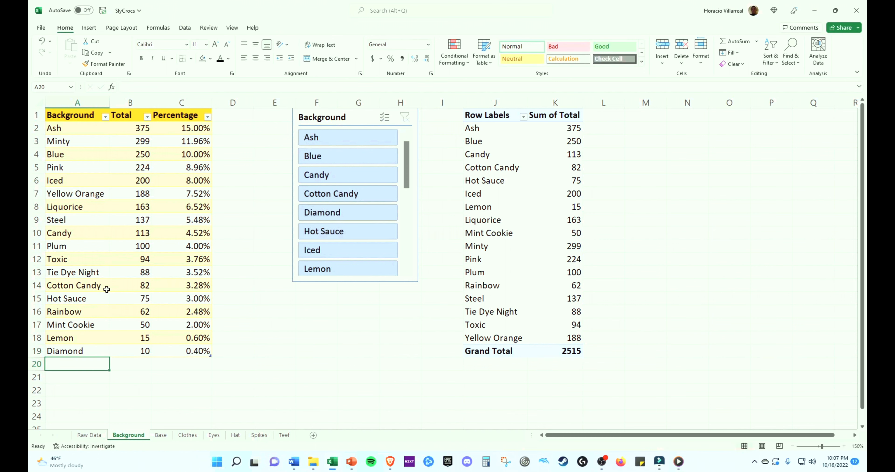
- Refresh the PivotTable to include the Diamond row and select Diamond's summed total
left_click(496, 227)
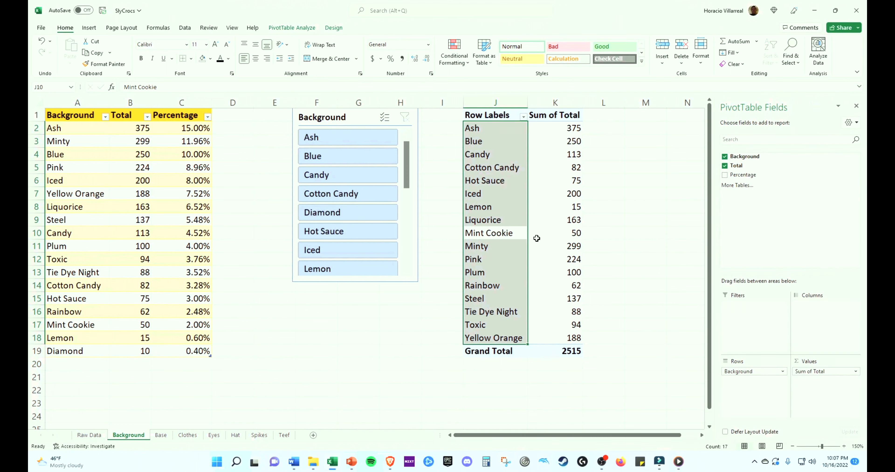
left_click(551, 223)
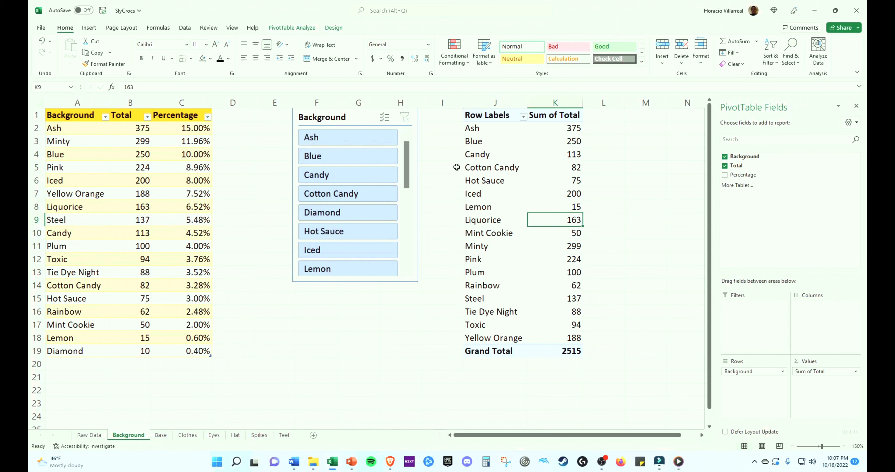
left_click(297, 27)
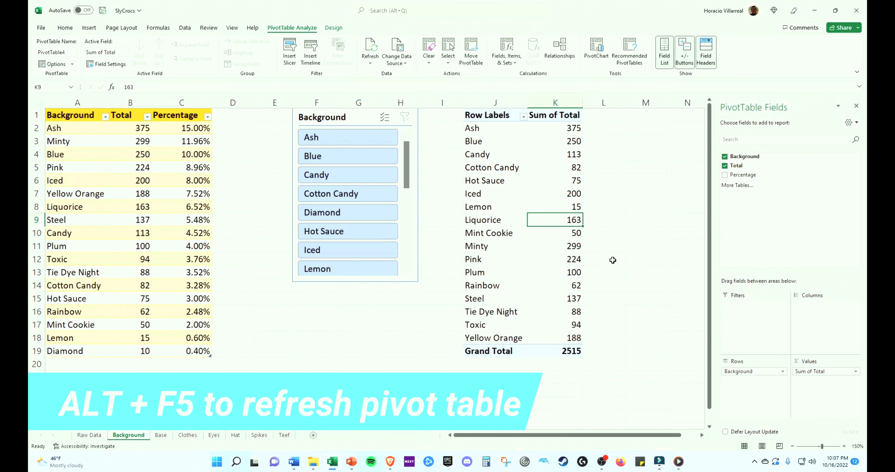
key("alt+F5")
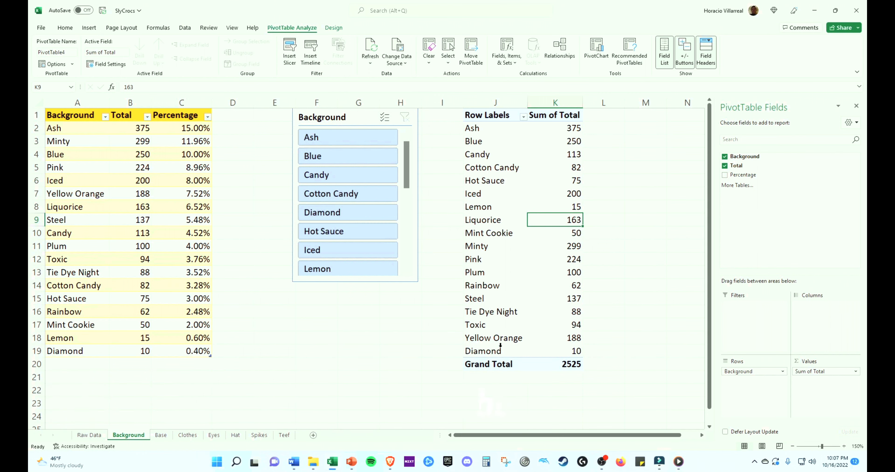
left_click(544, 346)
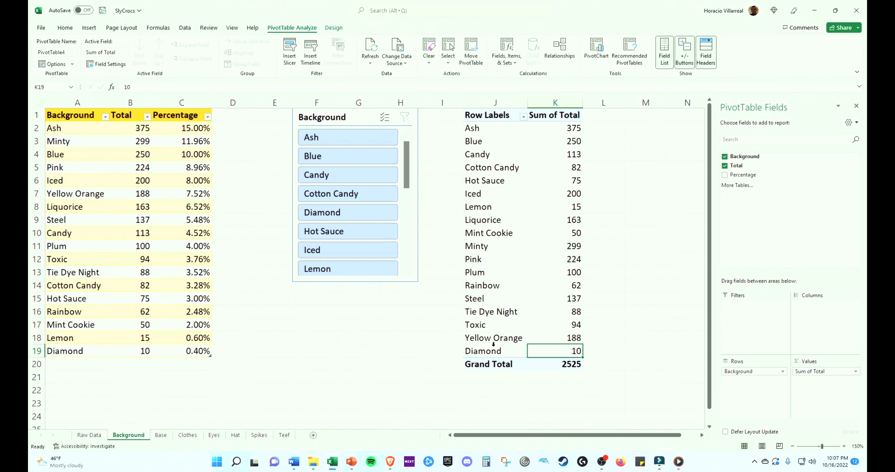
- Check which source table or range the PivotTable uses, and leave the data source unchanged
left_click(544, 142)
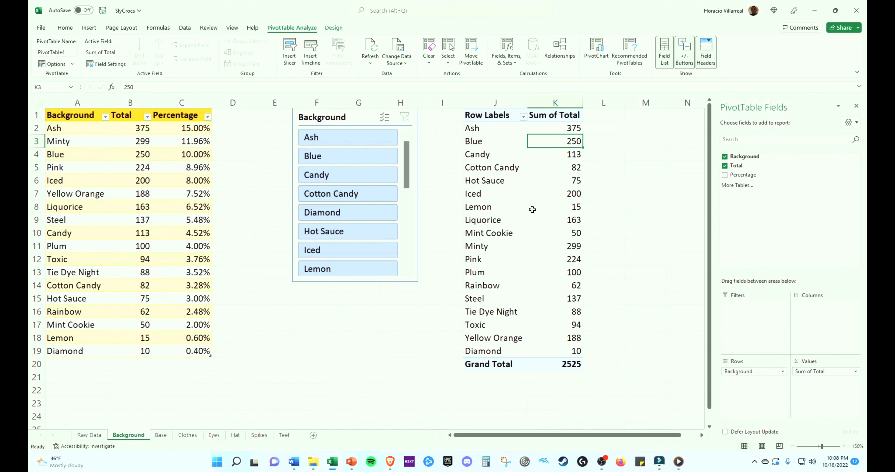
left_click(547, 180)
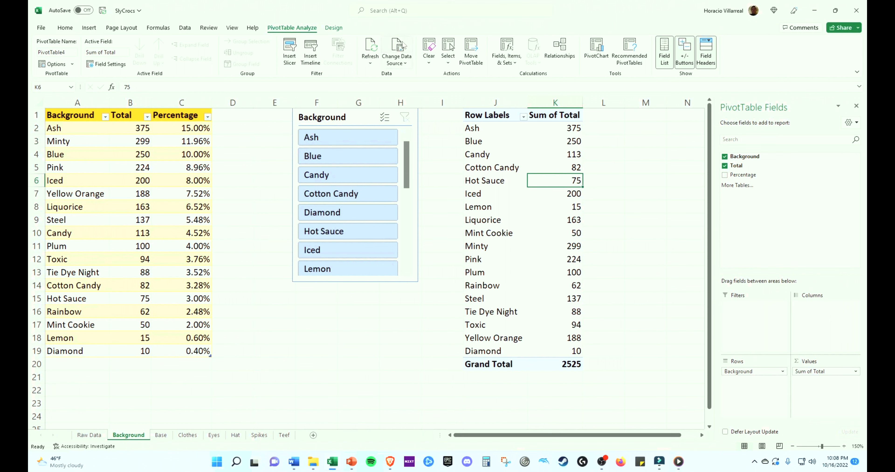
left_click(398, 47)
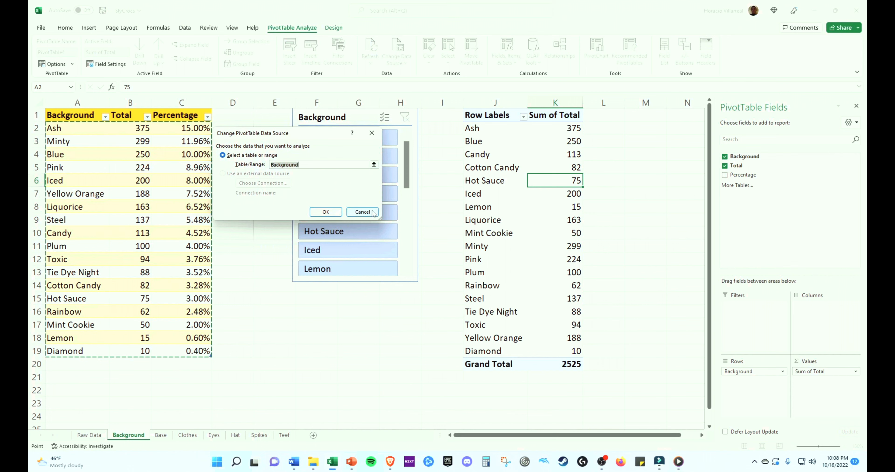
left_click(363, 212)
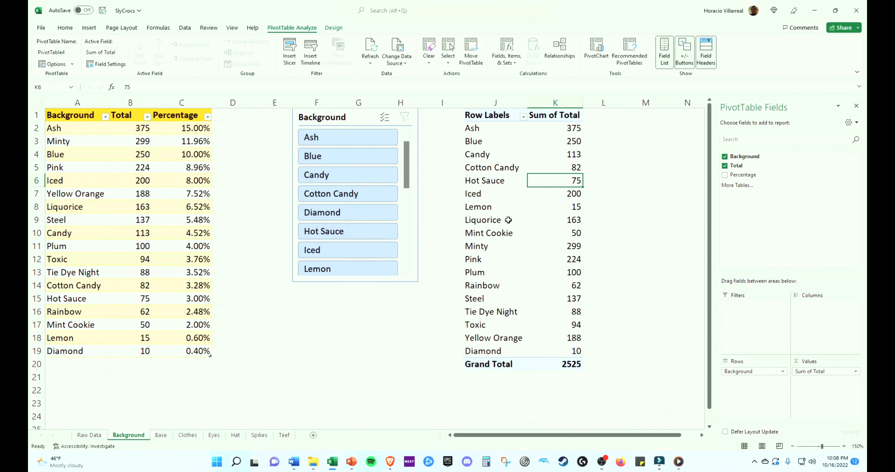